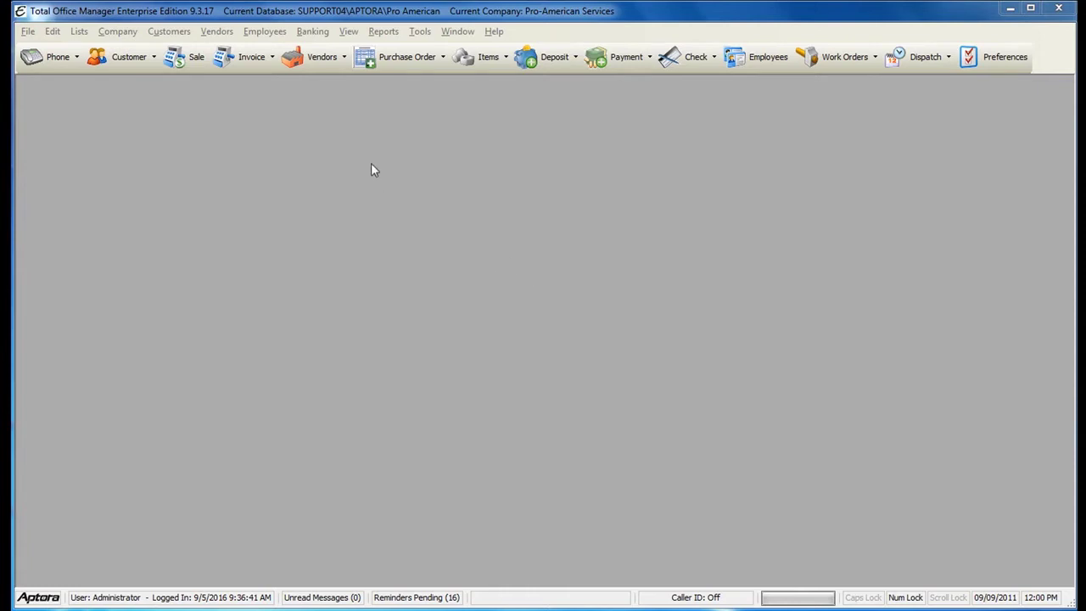
- Start processing a pay group and choose the Hourly pay group
click(265, 35)
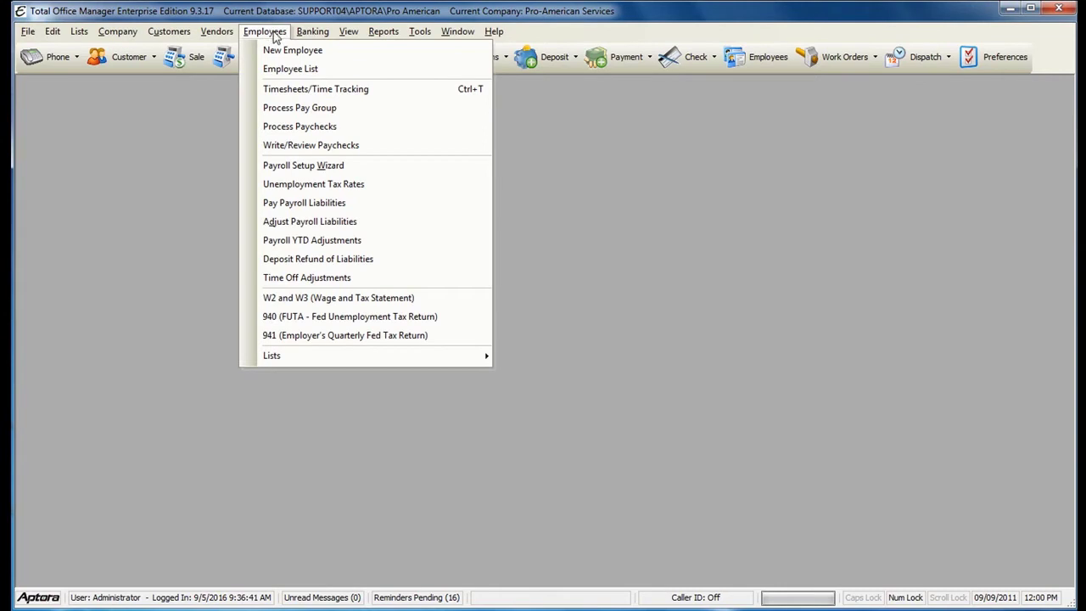
click(323, 114)
drag(350, 97, 369, 102)
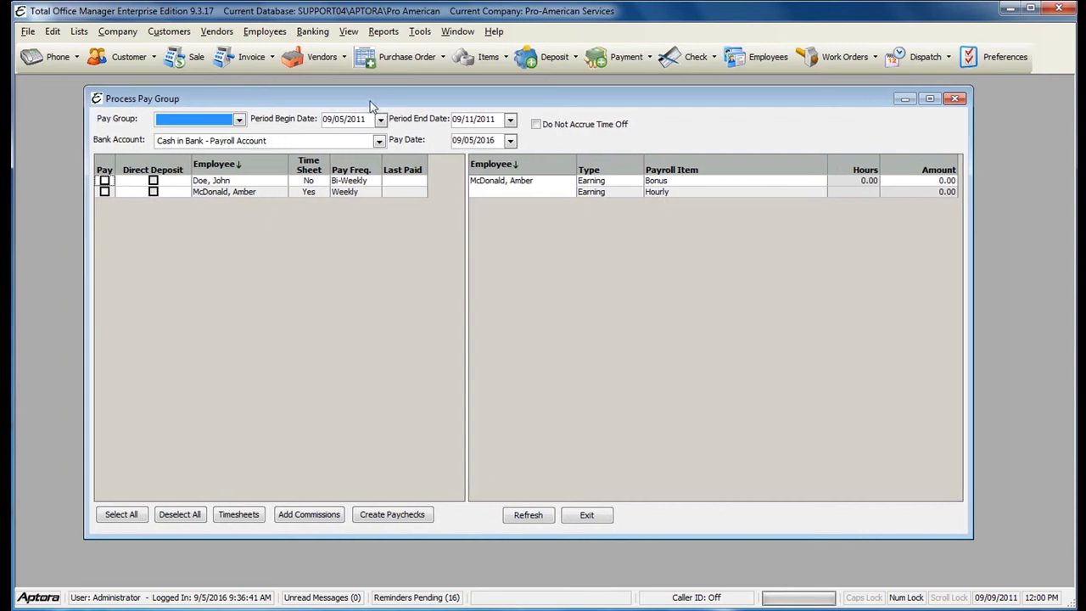
click(239, 120)
click(170, 157)
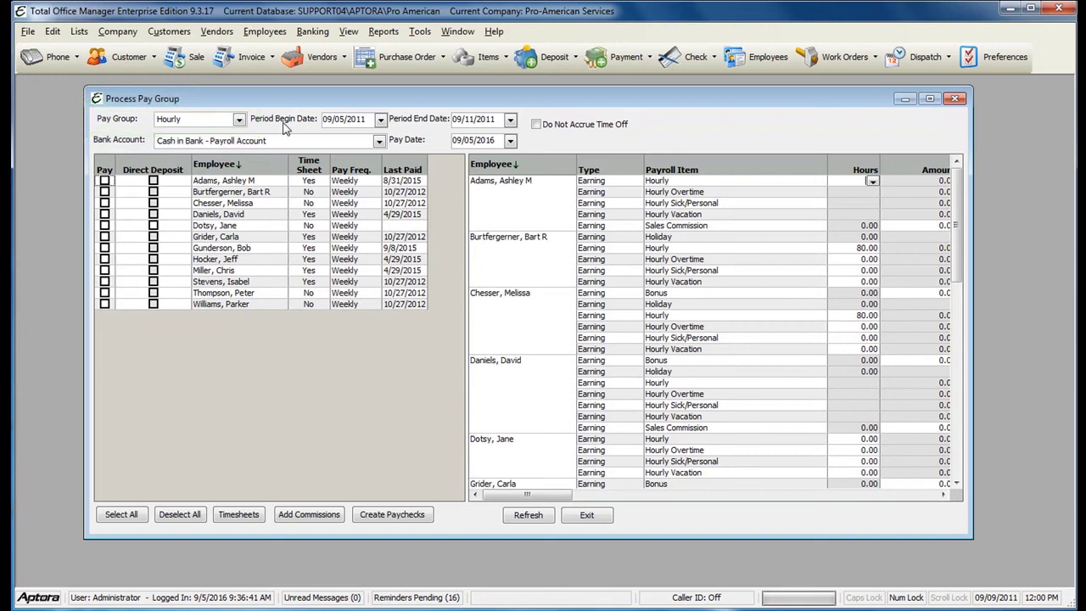
- Set the pay period to 09/05/2016 through 09/11/2016 with pay date 09/07/2016, and refresh the payroll data
click(368, 119)
text(0)
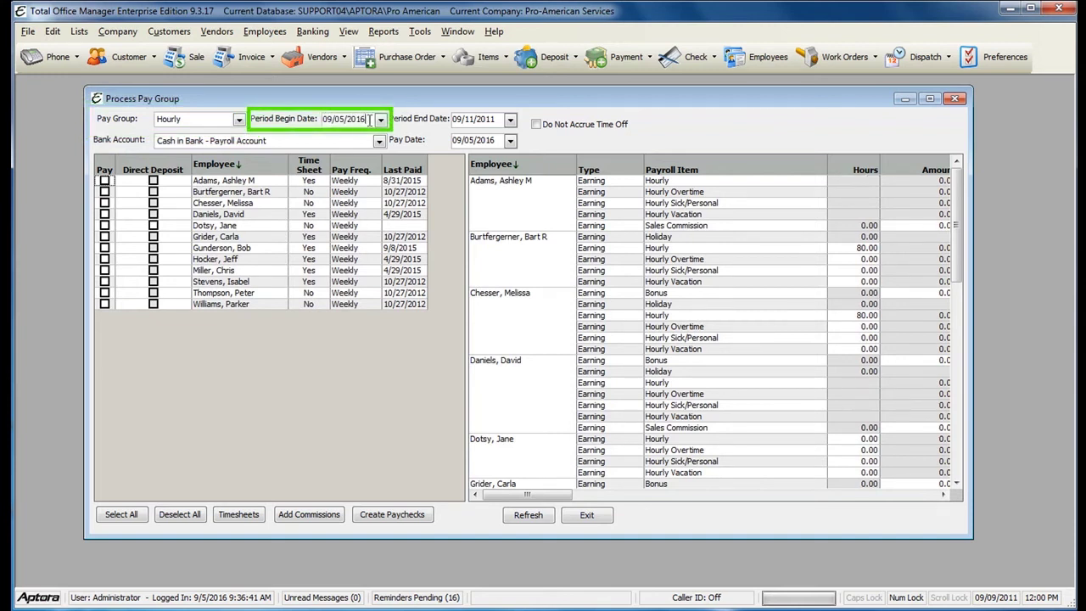
key(Tab)
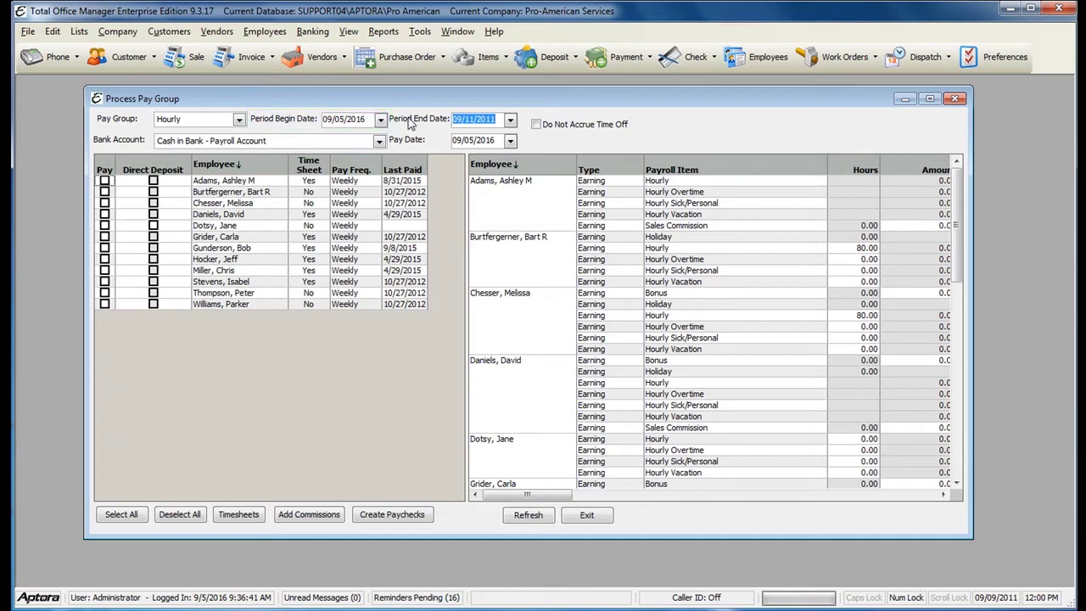
text(0)
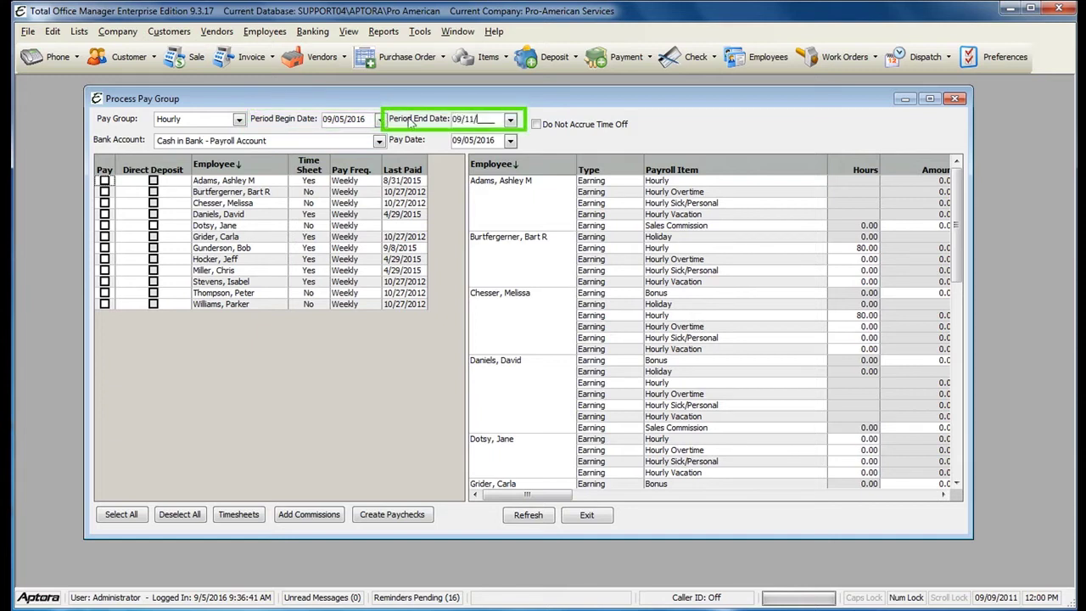
click(510, 140)
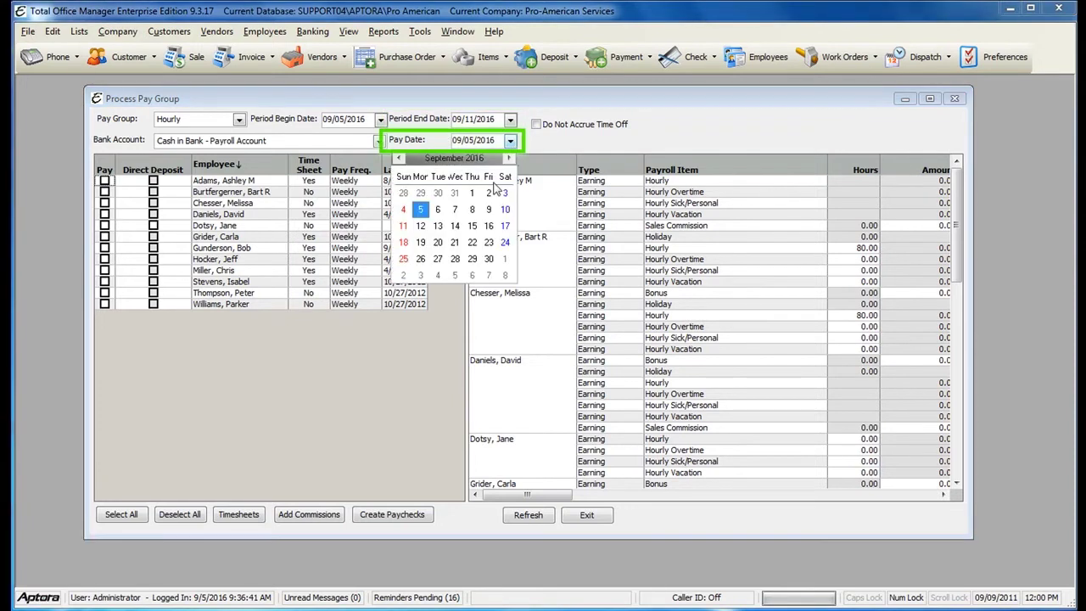
click(456, 215)
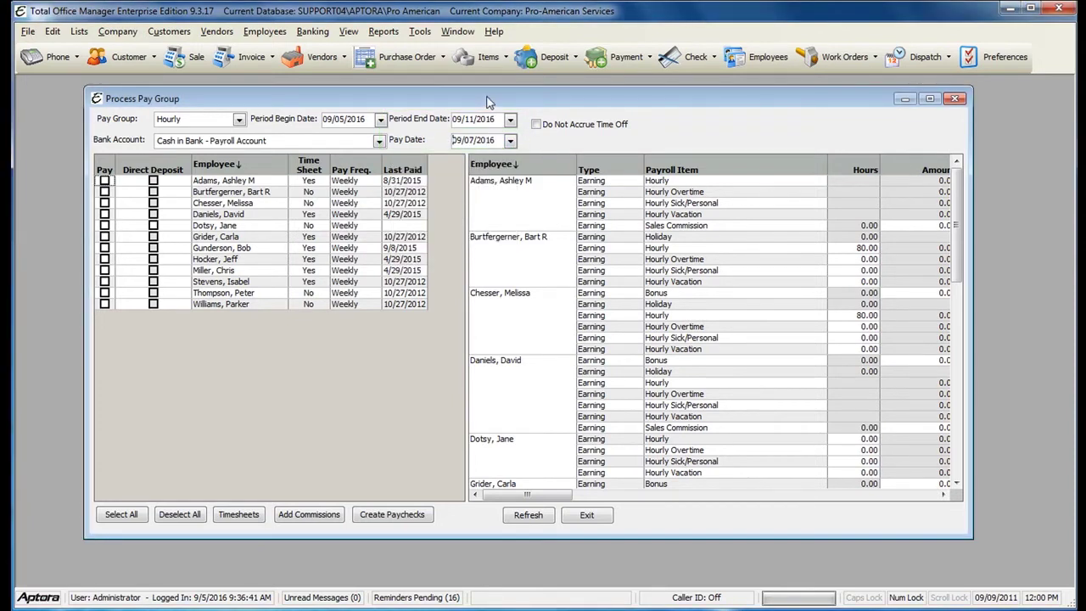
drag(485, 103, 476, 99)
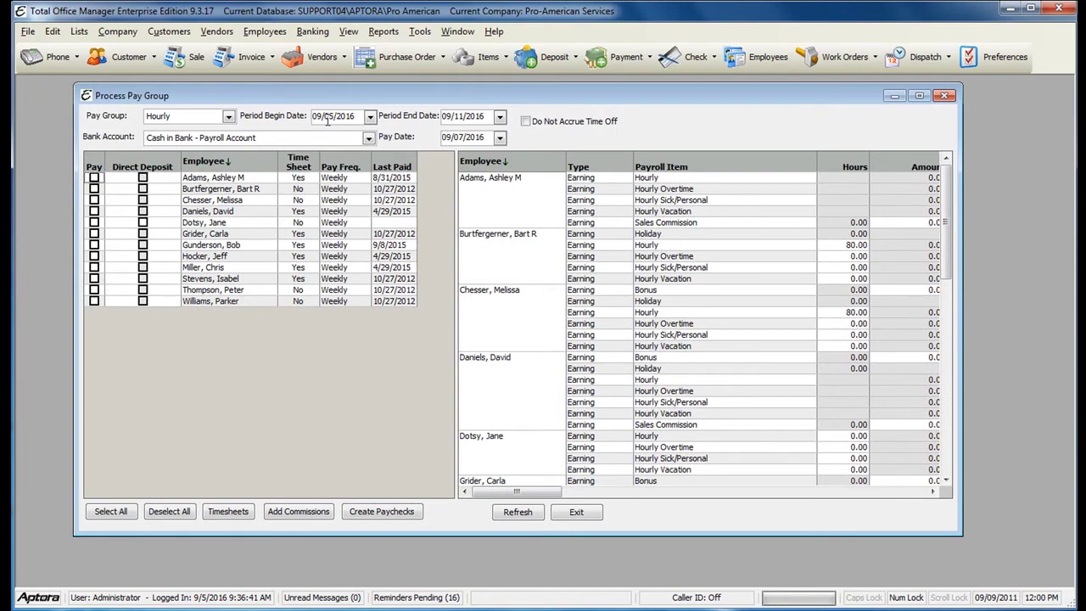
click(518, 512)
- Mark all employees in the Hourly group for payment, with direct deposit for the fifth employee in the list
click(111, 512)
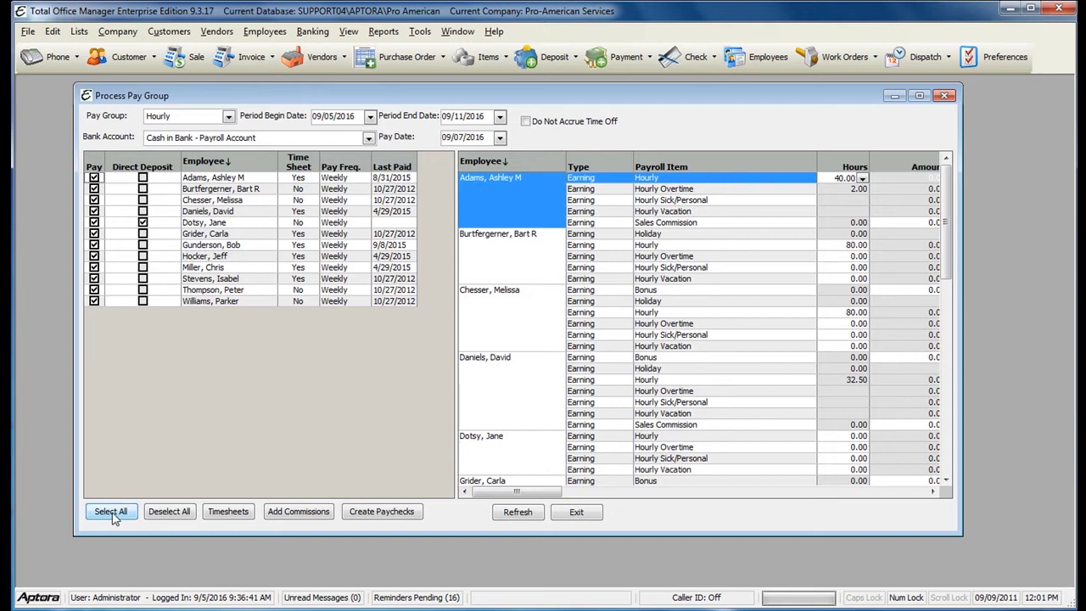
click(185, 513)
click(94, 223)
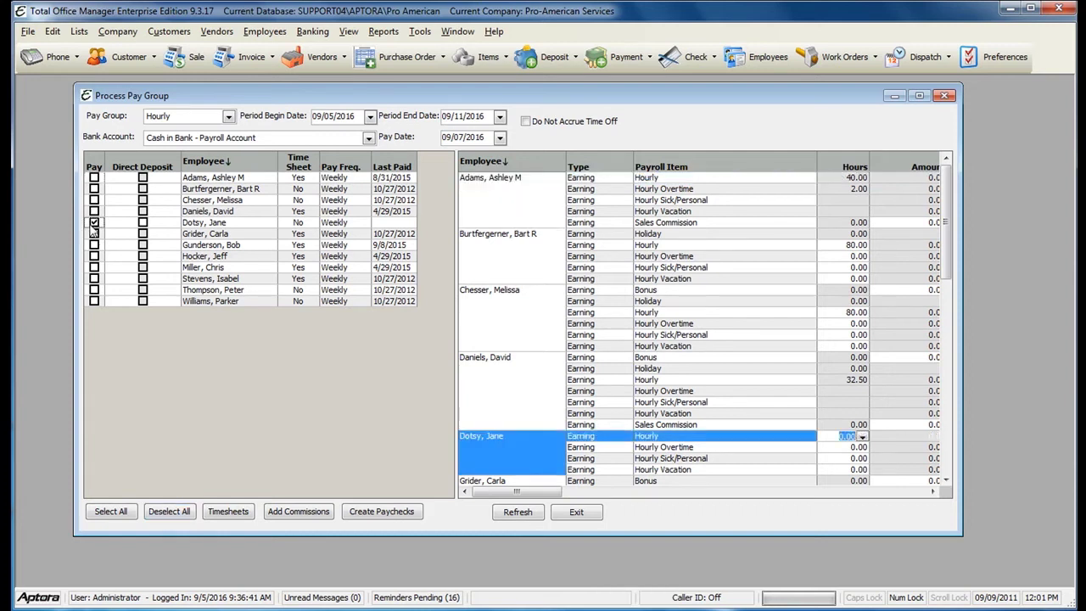
click(142, 224)
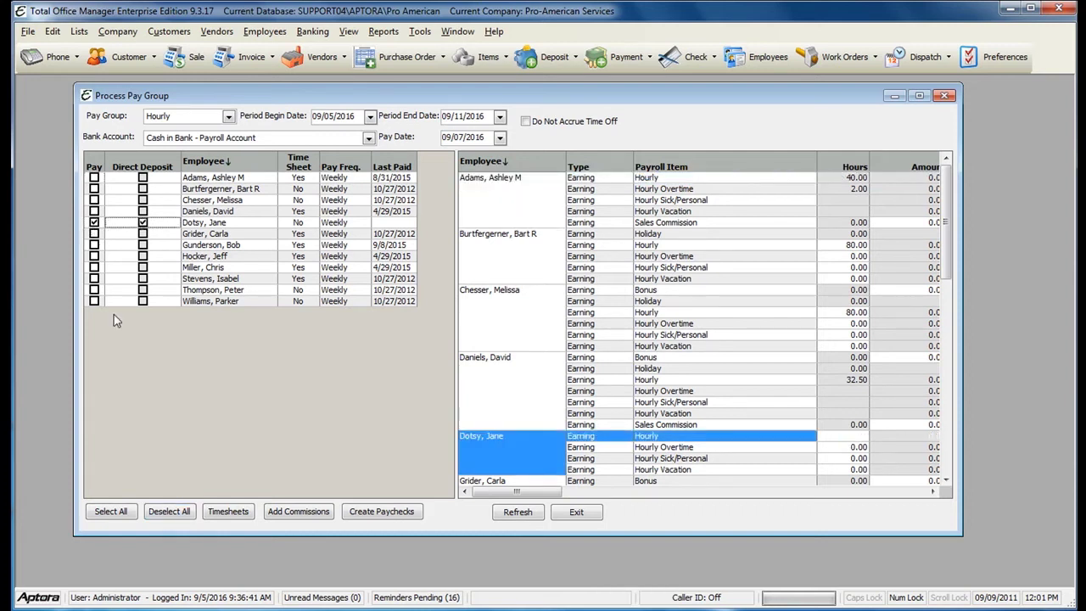
click(111, 512)
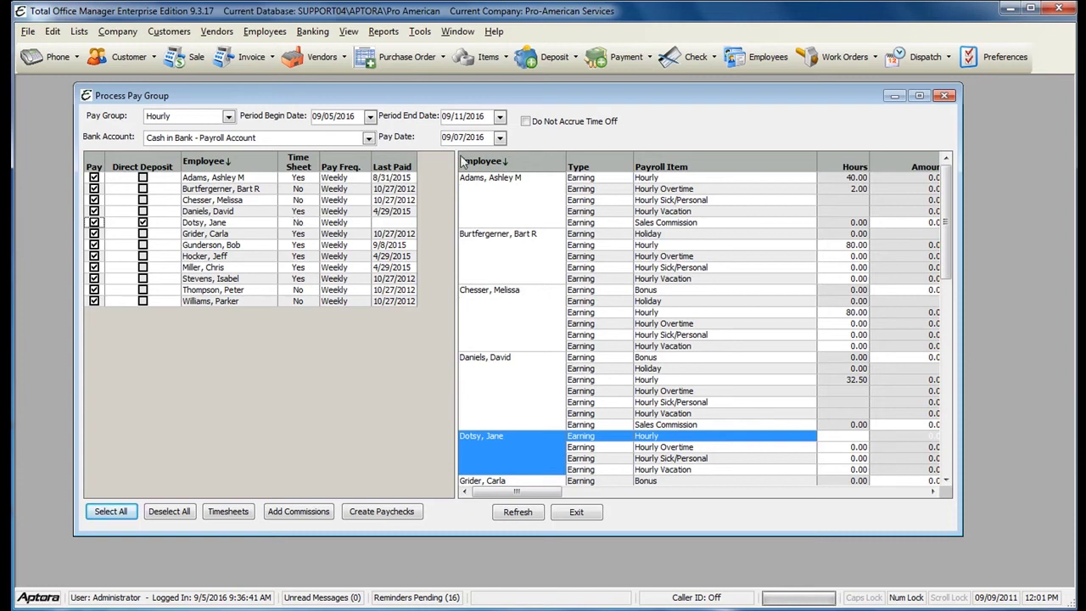
- Set the second listed employee's Hourly hours to 40.00 and Hourly Overtime to 2.00
drag(457, 156, 432, 155)
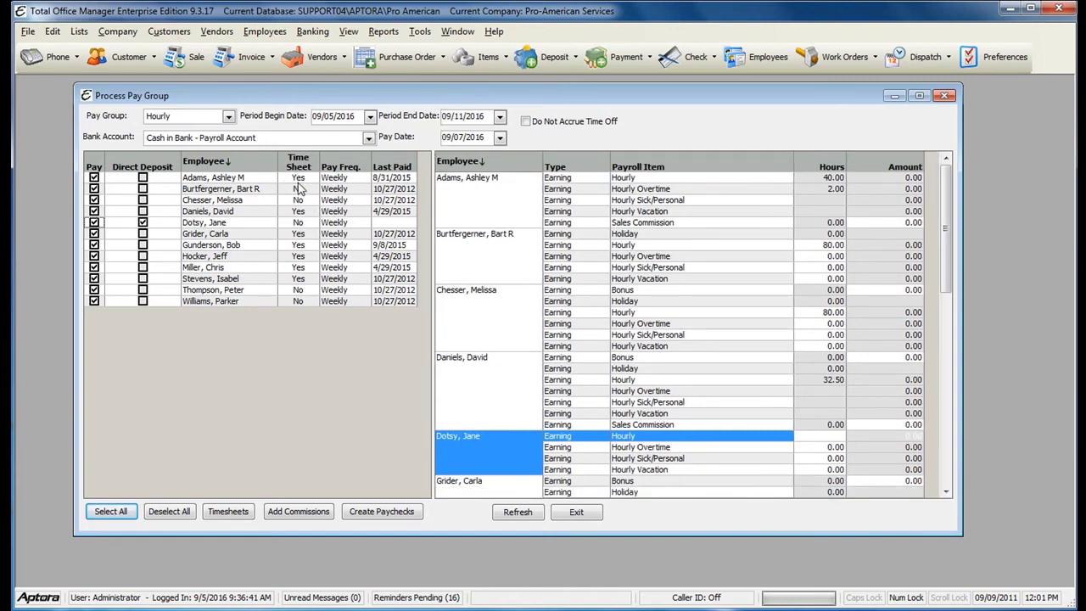
click(298, 181)
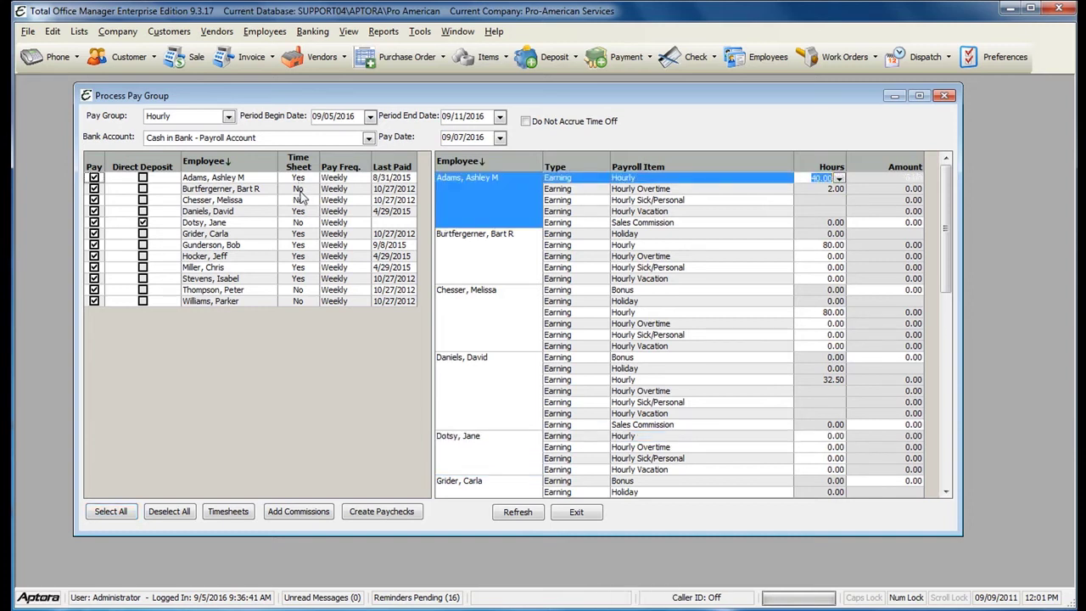
click(299, 190)
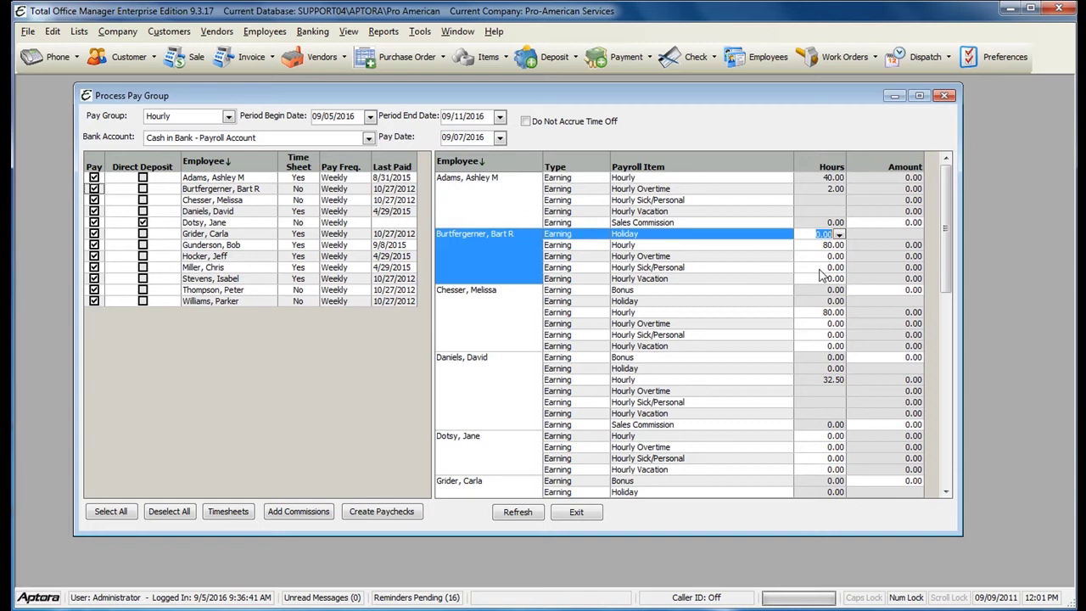
click(823, 245)
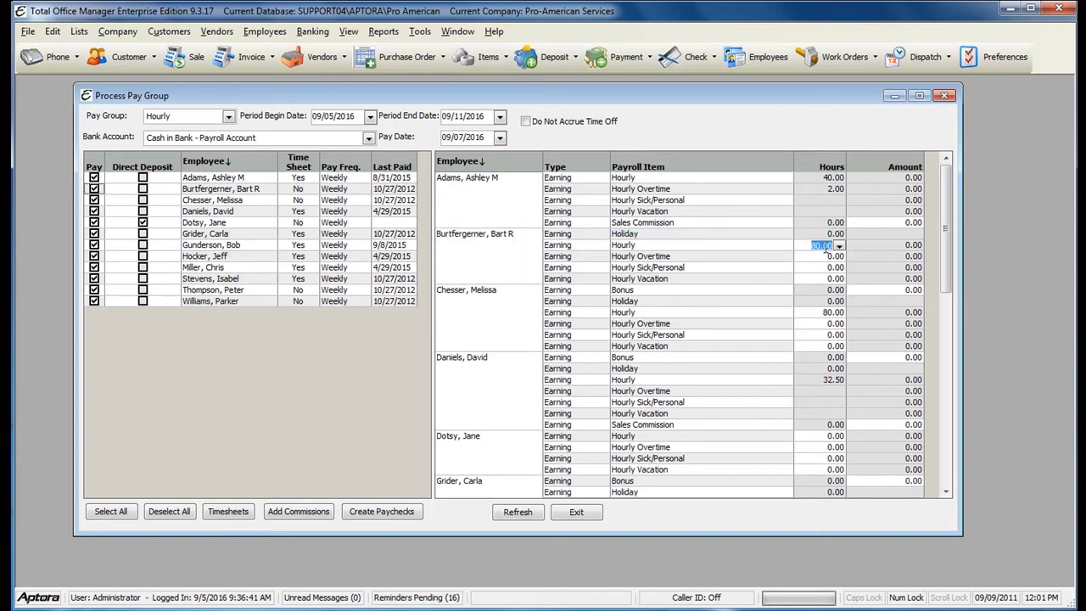
text(40.00)
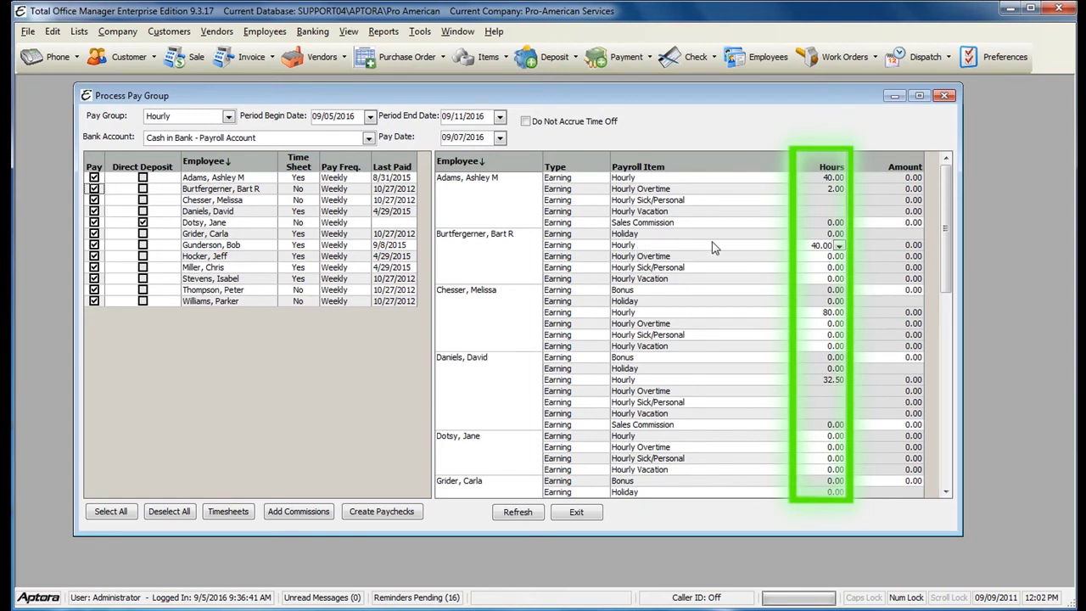
click(814, 257)
text(2.00)
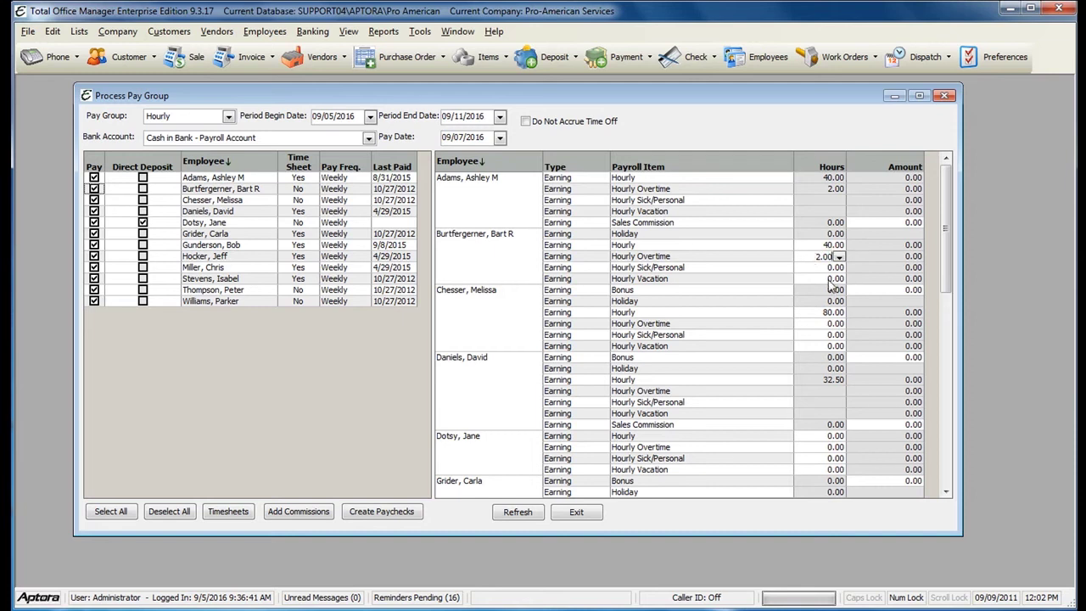
- Set the third listed employee's Hourly hours to 40.00
click(206, 201)
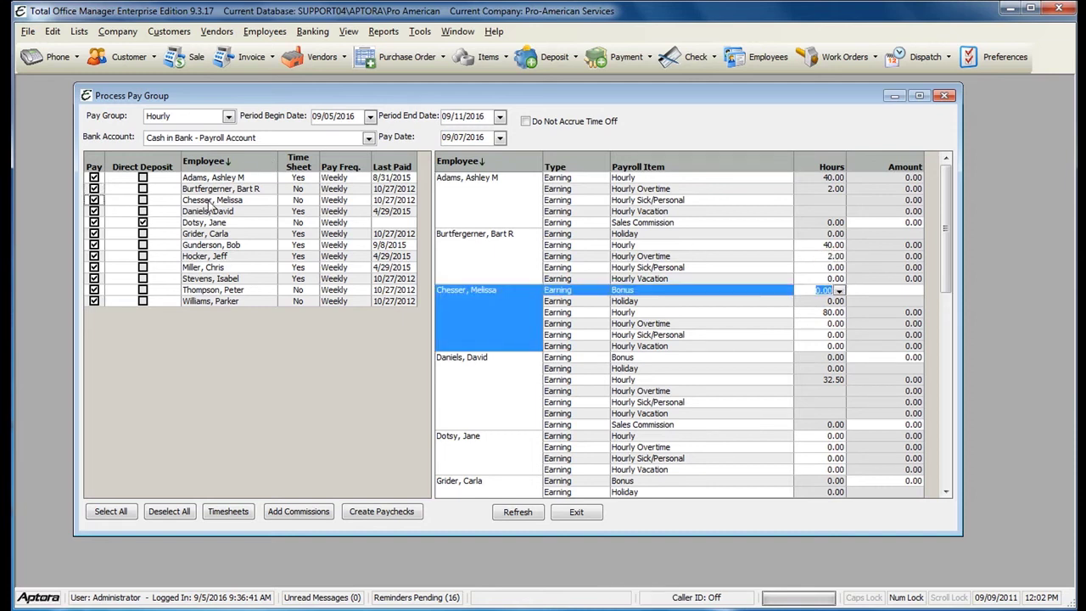
click(830, 313)
text(40.00)
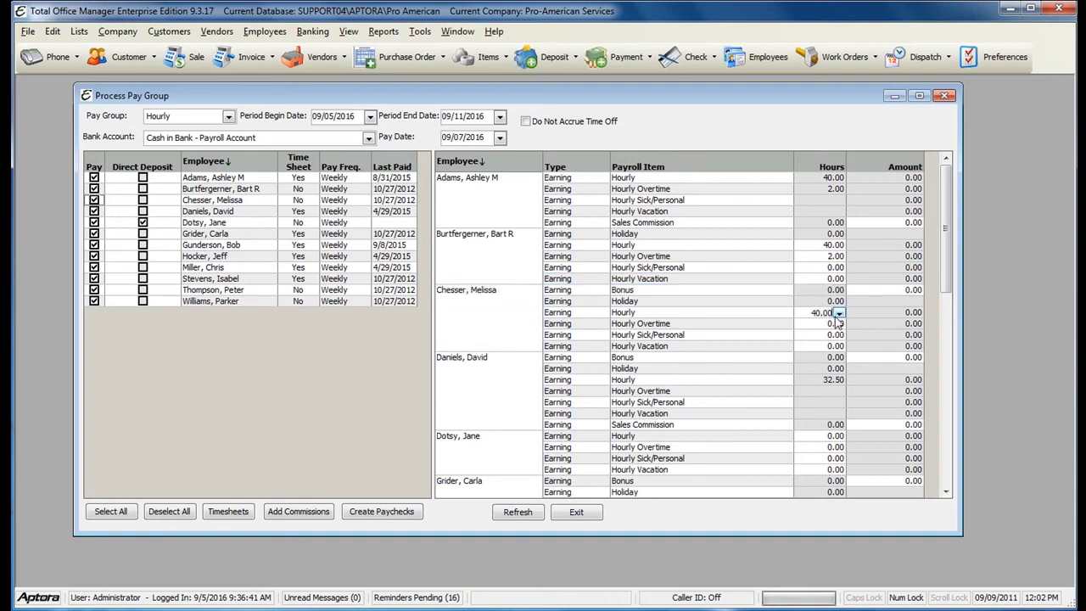
- Set the fifth listed employee's Hourly hours to 40.00 and Hourly Overtime to 1.50
click(208, 213)
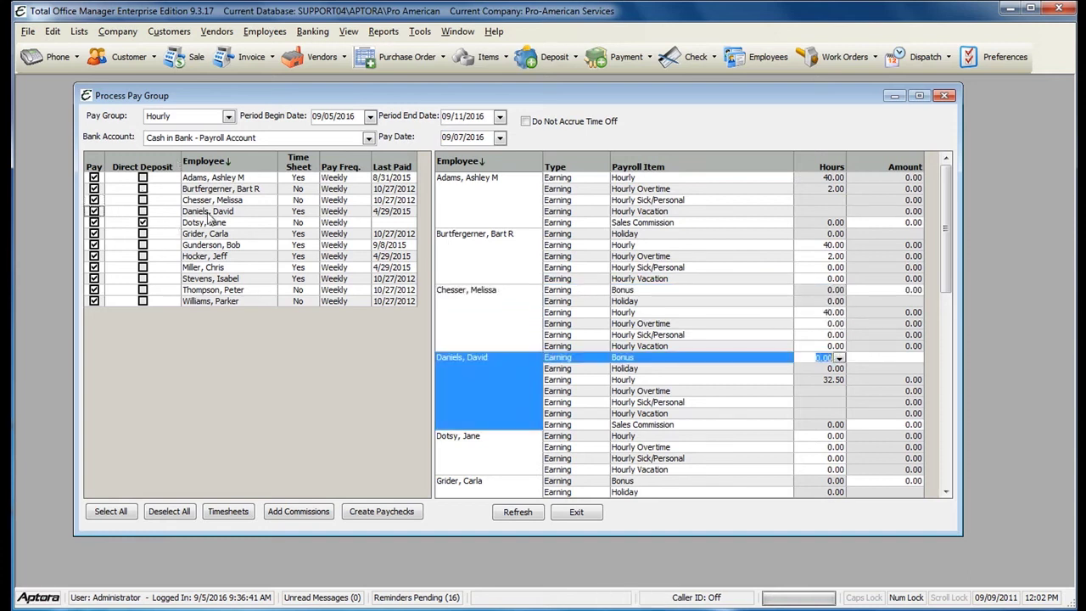
scroll(470, 216, down, 4)
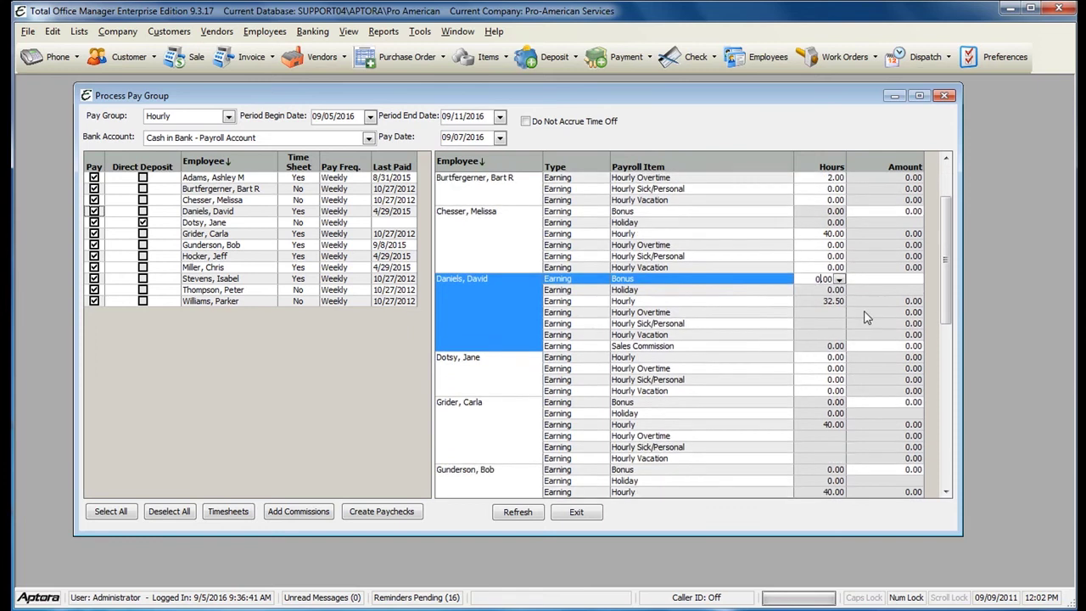
click(203, 224)
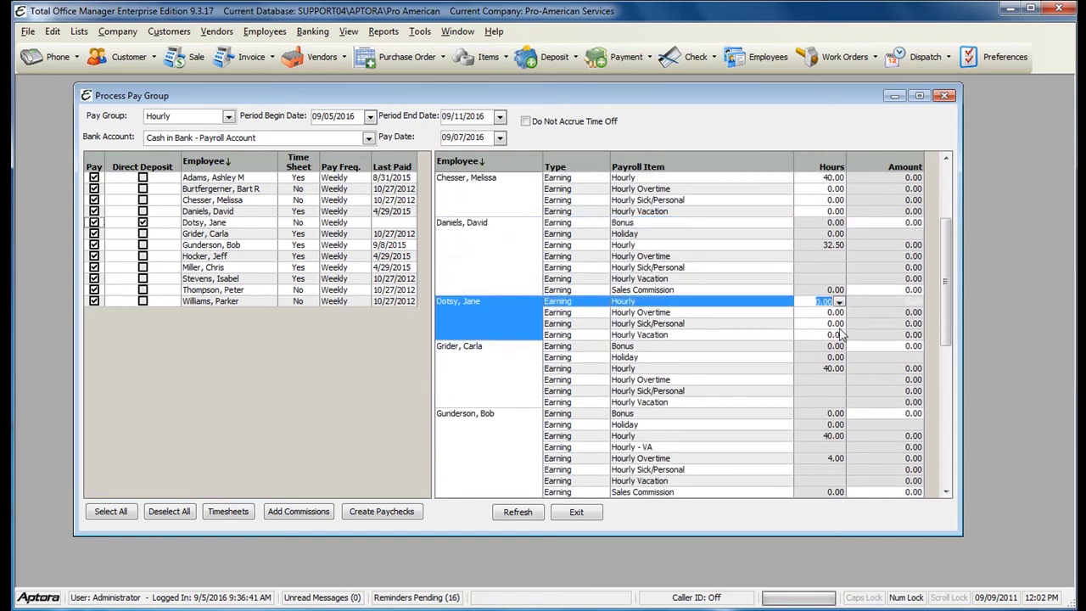
text(40)
click(823, 313)
text(1)
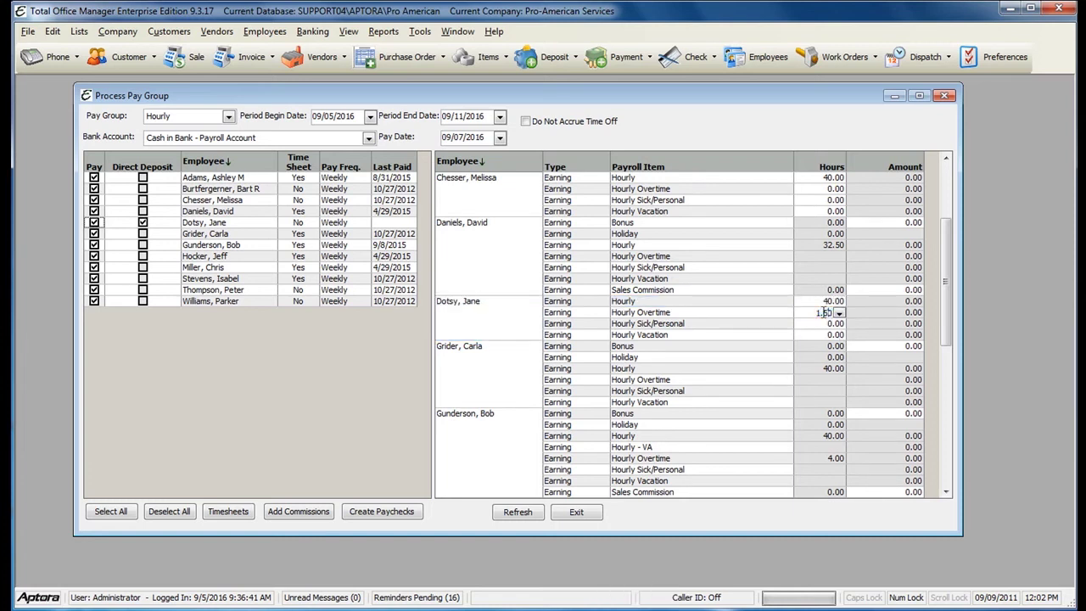
text(.5)
click(818, 326)
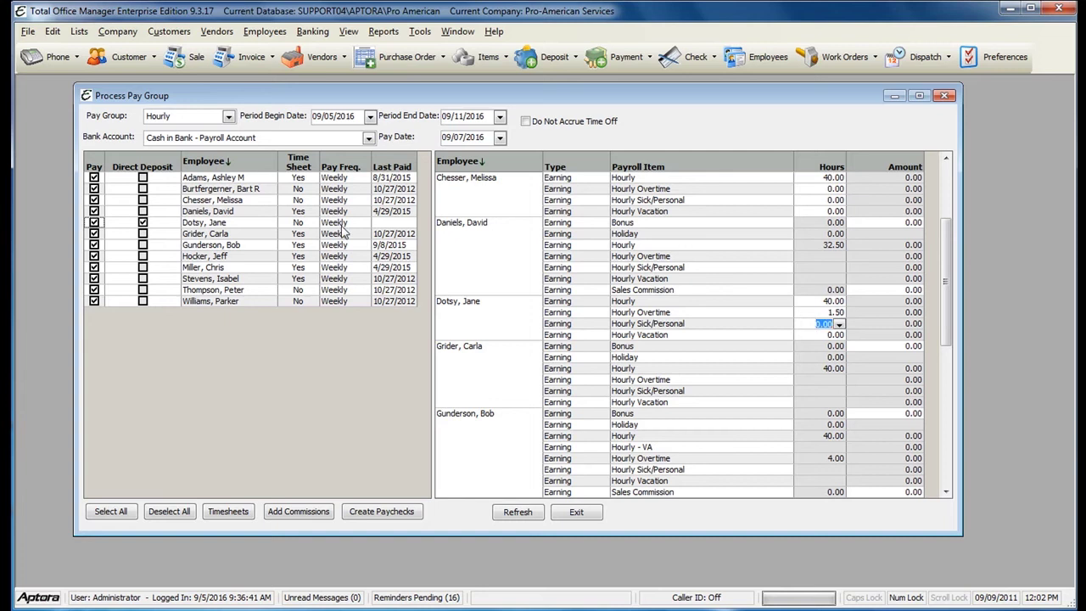
- Go through the following employees' hours and set the second-to-last employee's Hourly to 40.00 and Hourly Overtime to 3.00
click(226, 237)
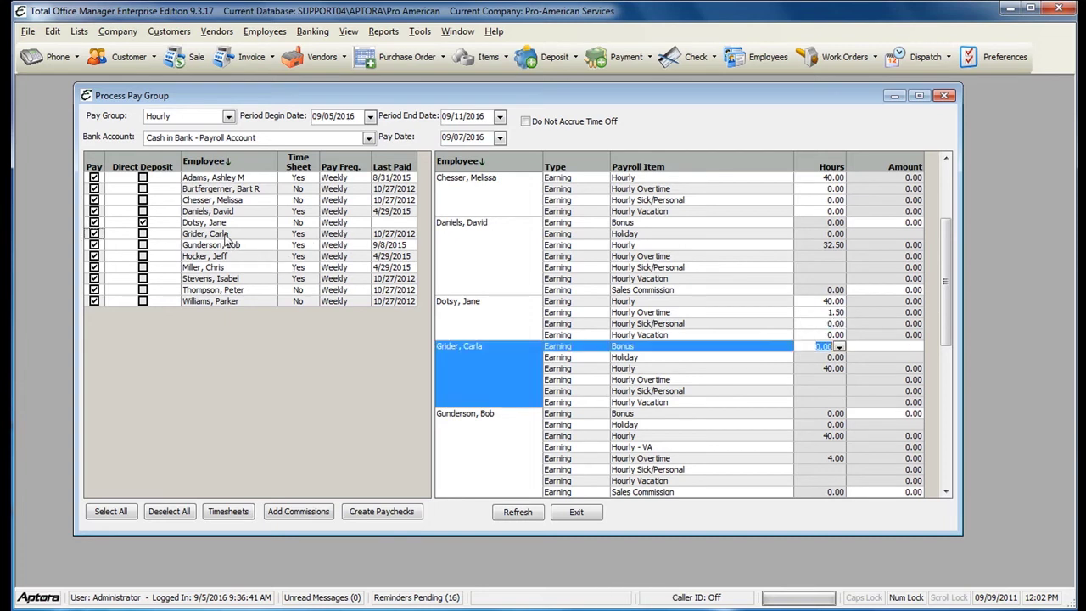
click(213, 246)
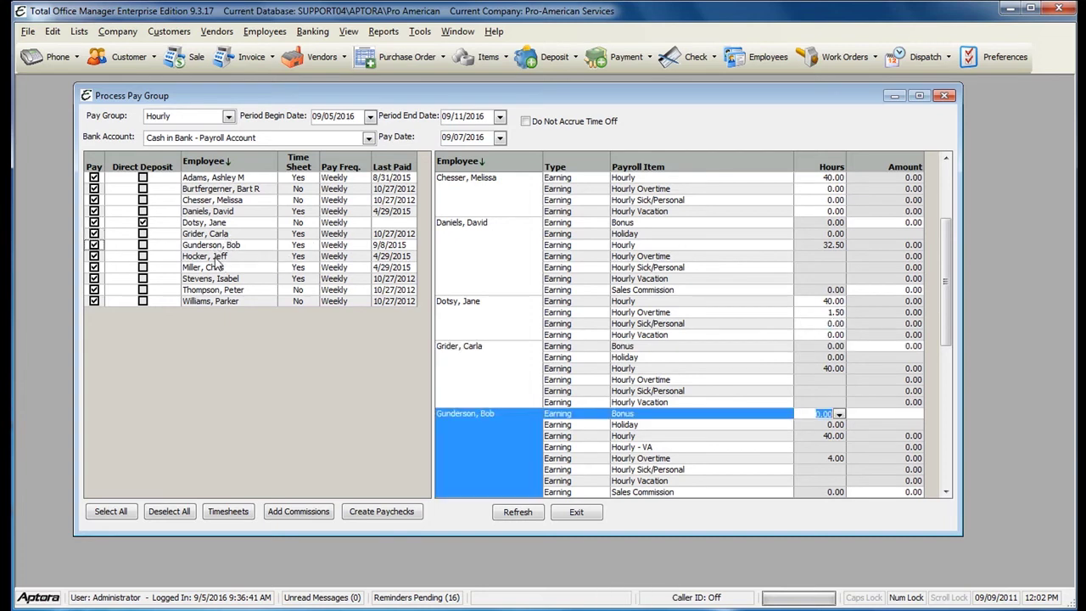
click(215, 258)
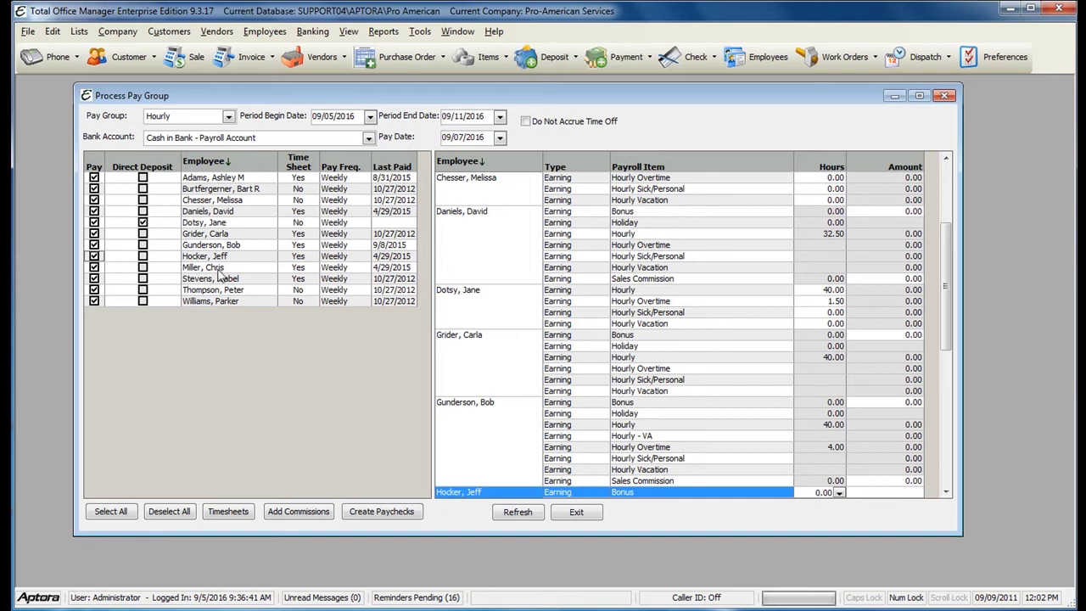
click(218, 270)
click(240, 280)
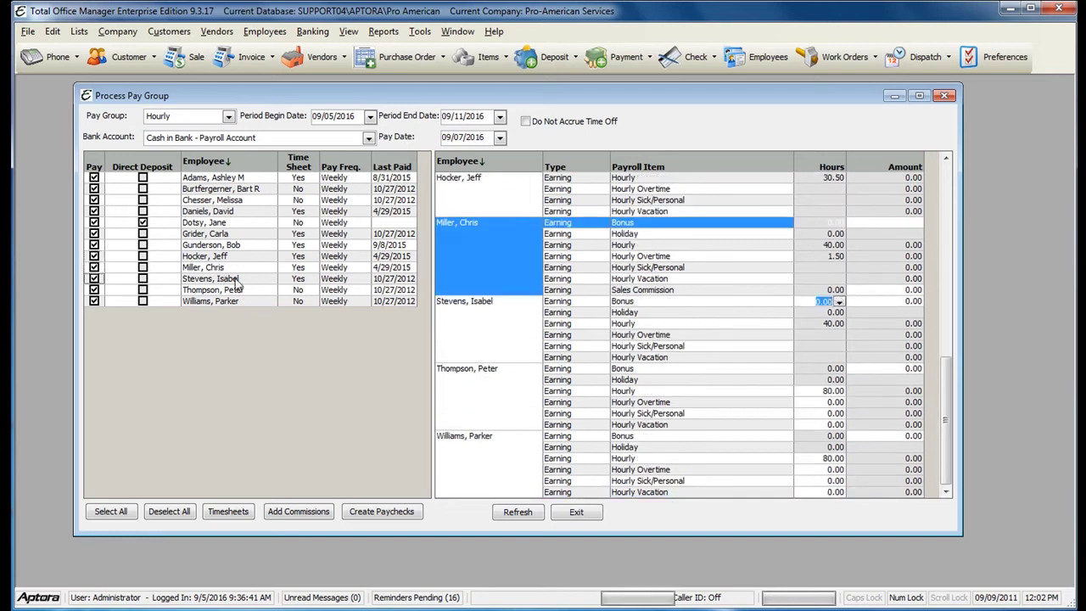
click(242, 292)
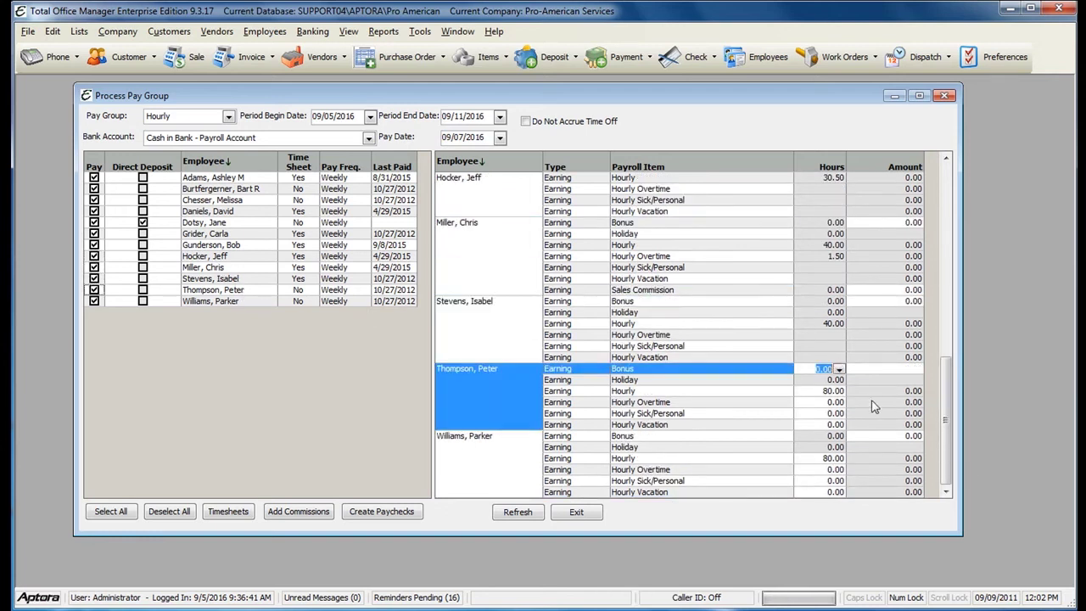
click(831, 392)
text(4)
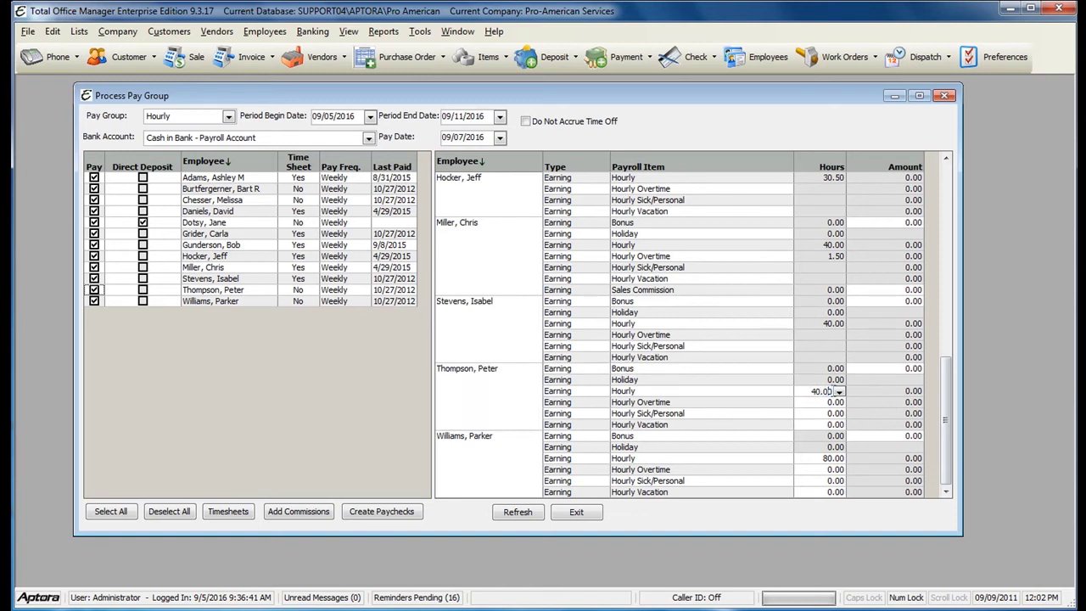
click(828, 398)
text(3)
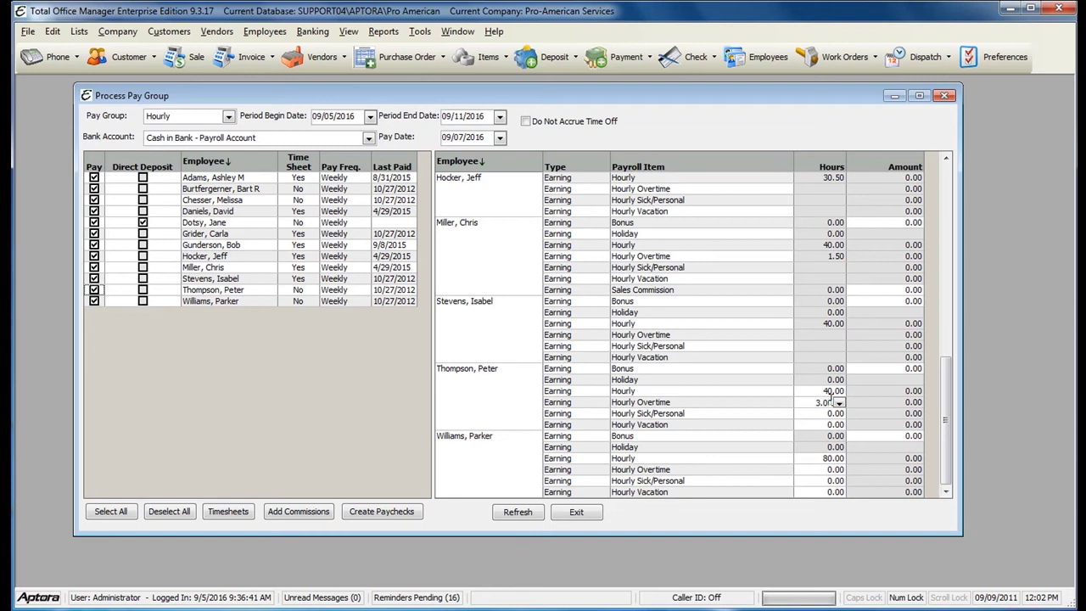
- Set the last listed employee's Hourly hours to 40.00 and Hourly Overtime to 1.50
click(829, 459)
text(4)
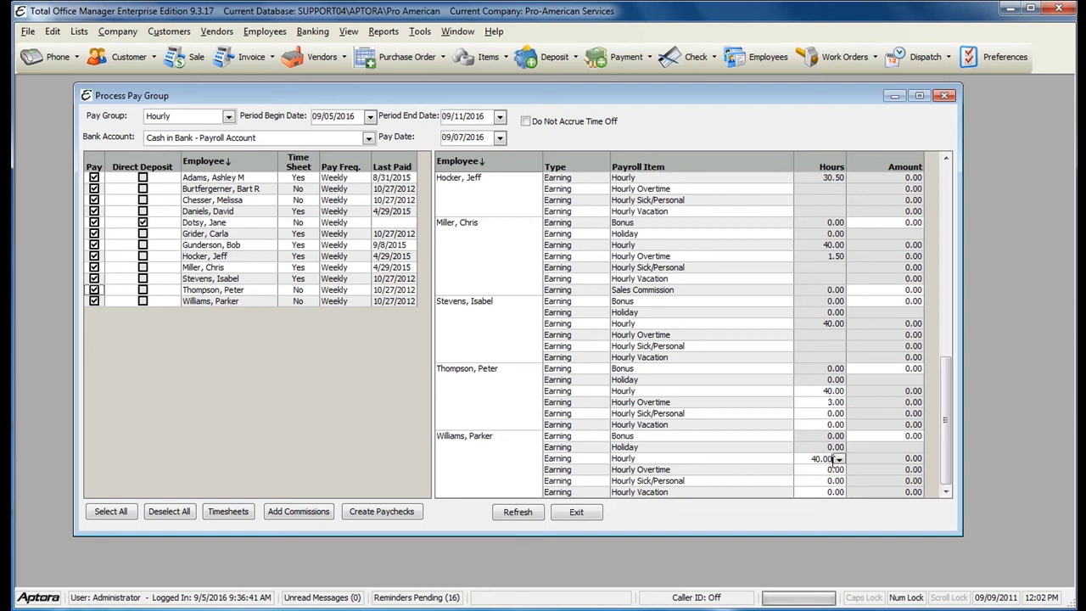
text(0)
click(830, 470)
text(1.5)
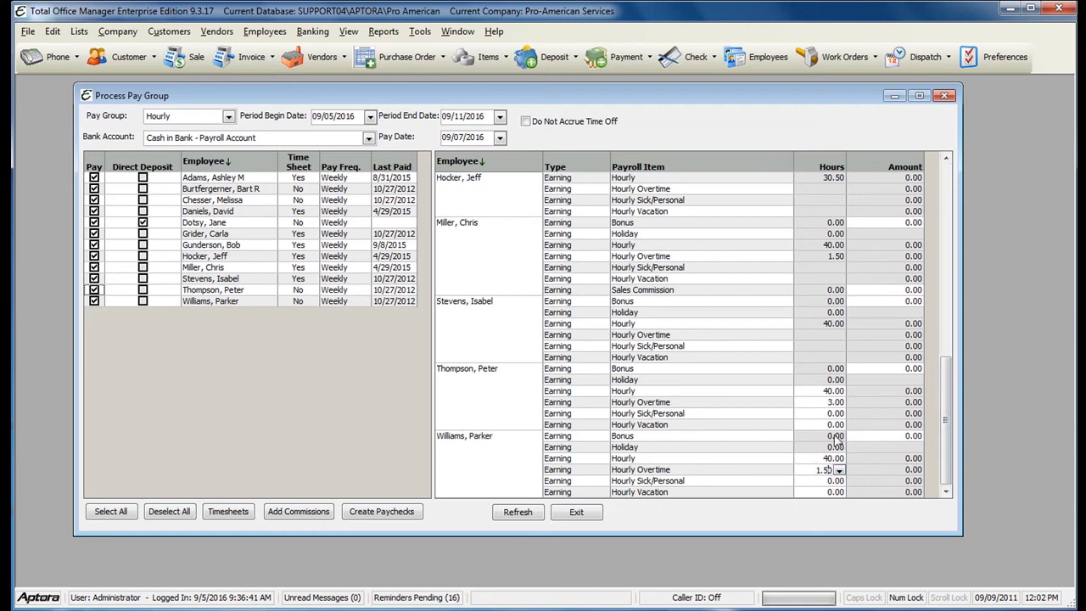
click(835, 437)
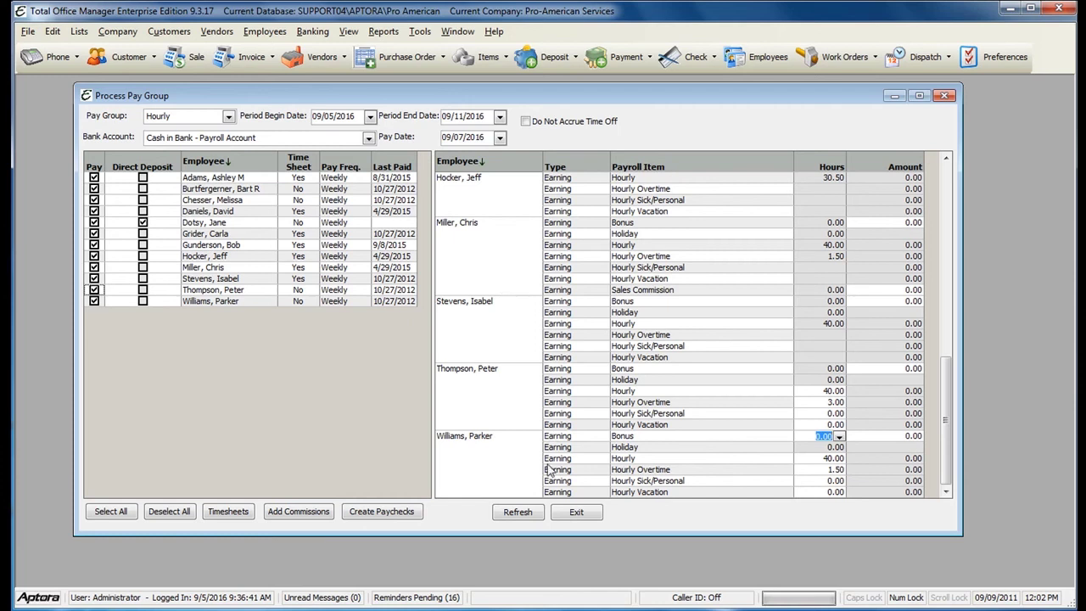
- Create the paychecks for all selected employees in the Hourly pay group
click(395, 515)
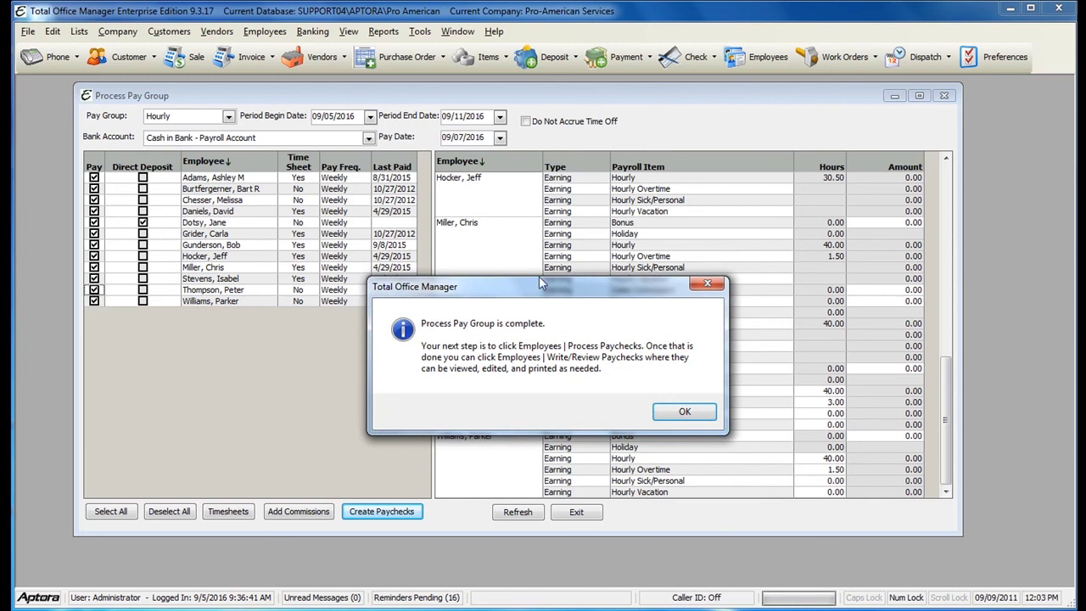
drag(540, 294, 505, 199)
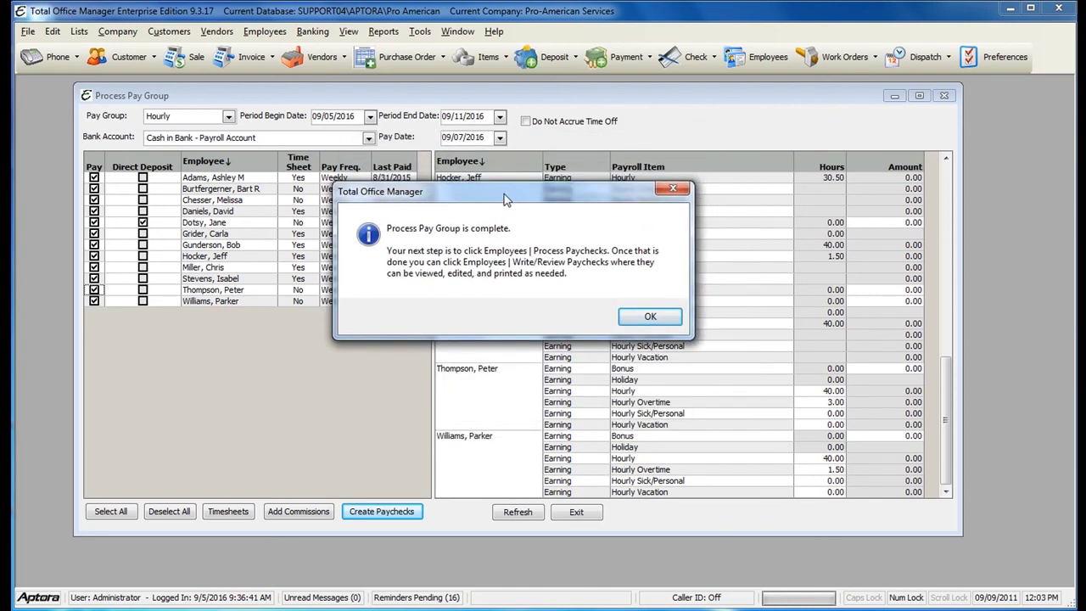